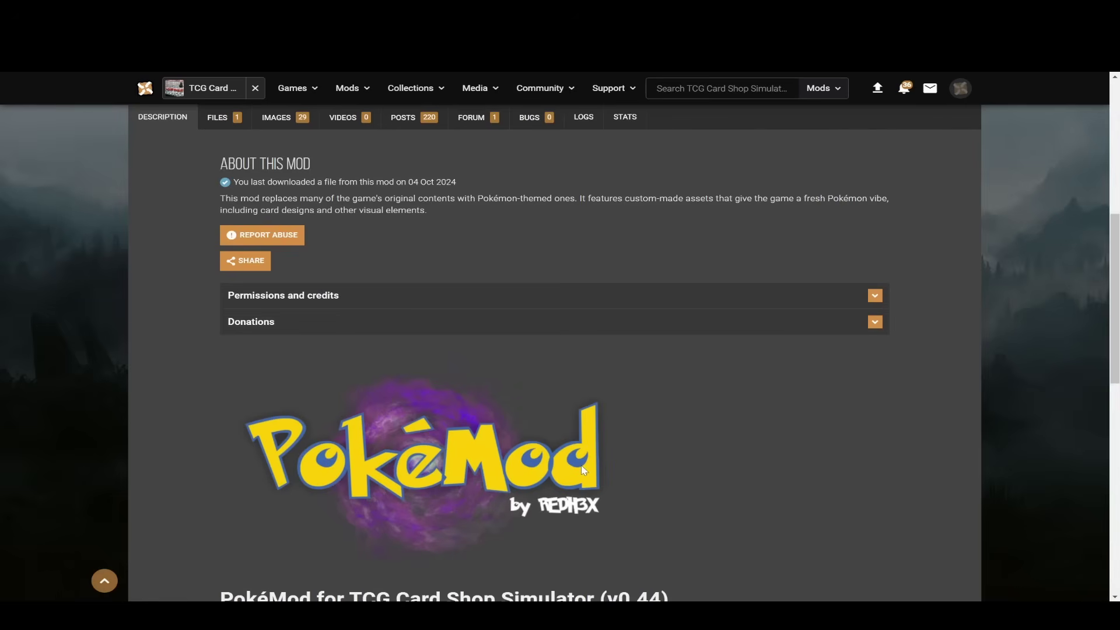
Find PokéMod's Installation instruction on copying files into Card Shop Simulator_Data, then return to the top.
scroll(583, 470, "down", 1)
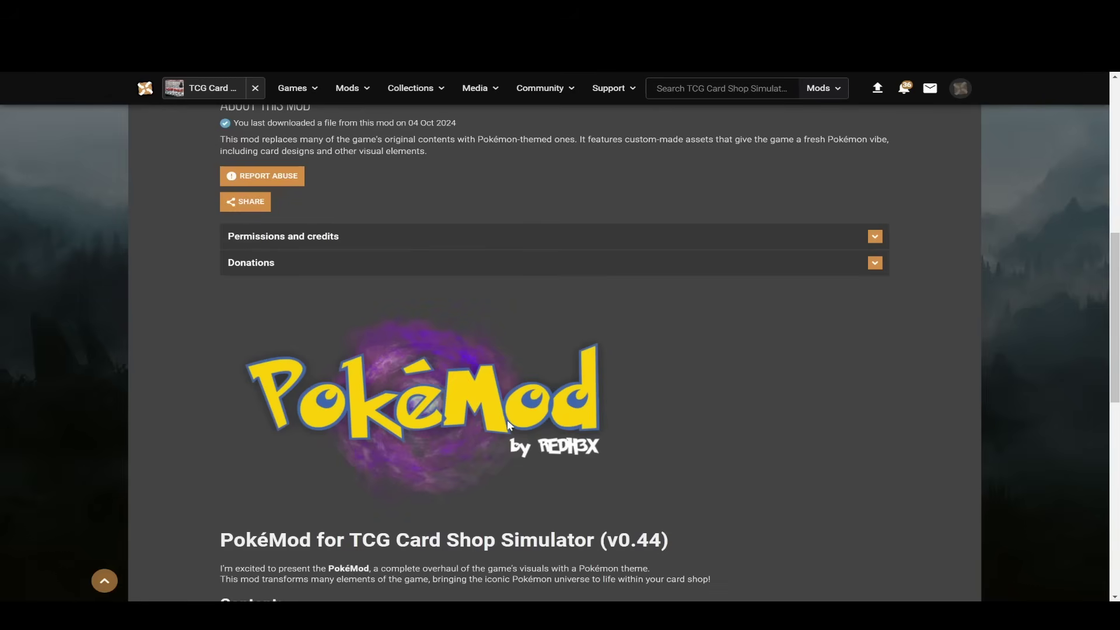
scroll(507, 424, "down", 5)
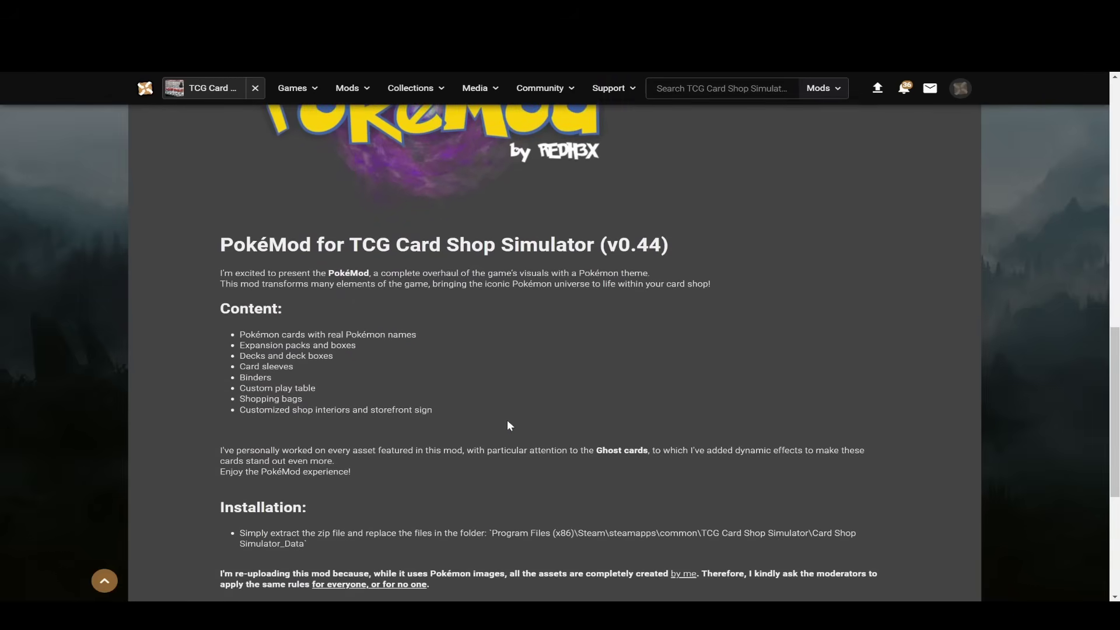
scroll(440, 387, "down", 1)
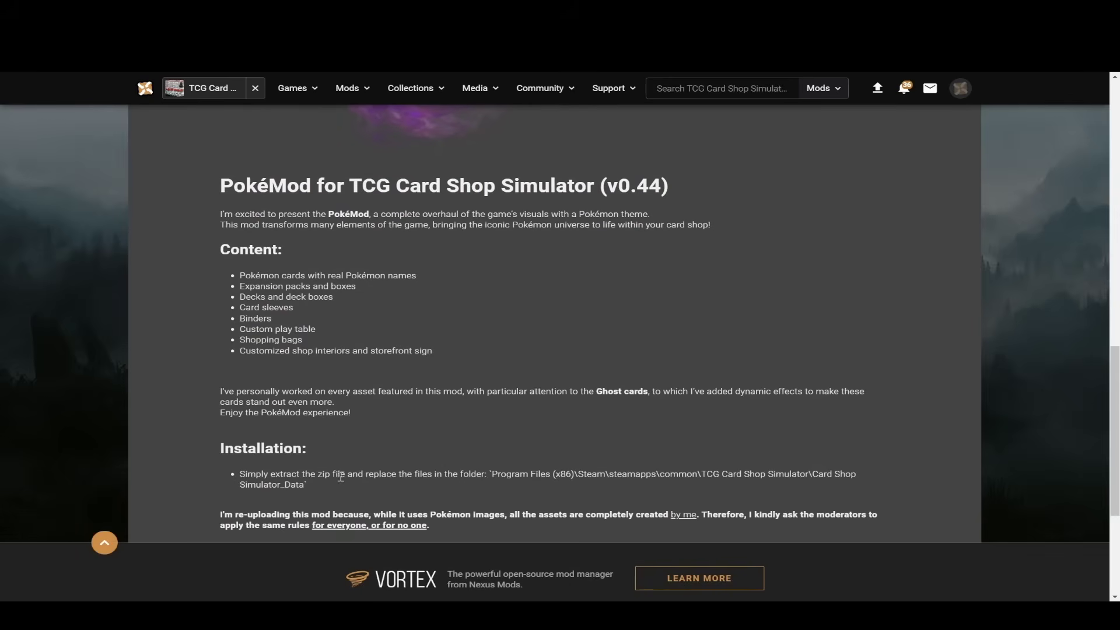
triple_click(251, 473)
left_click(256, 476)
scroll(350, 490, "up", 10)
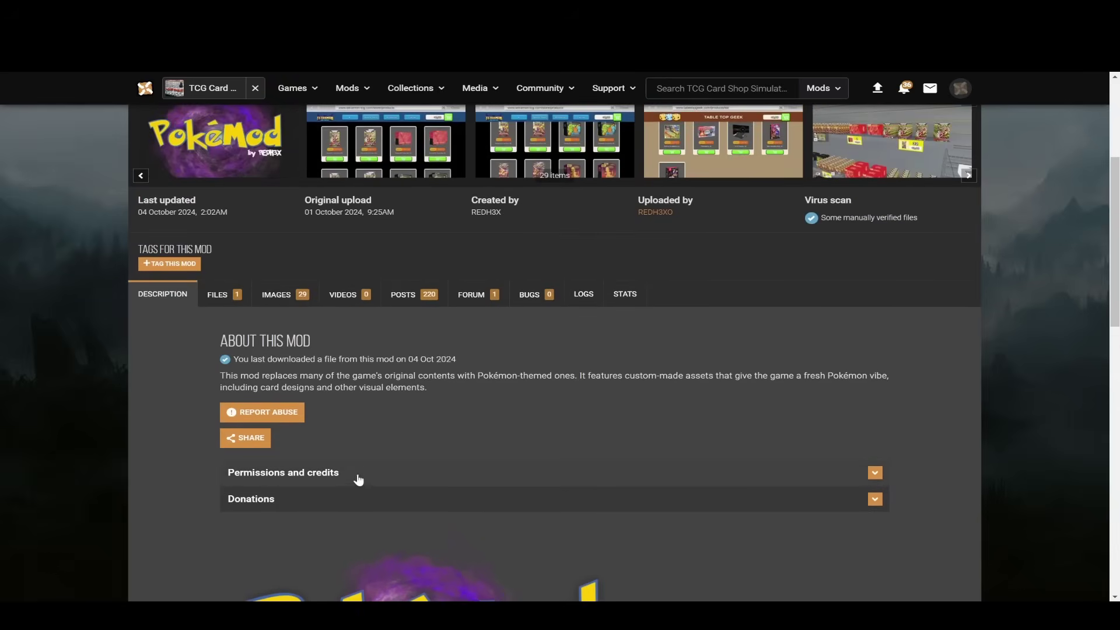
Save the 565 MB PokeMod2.1.1 main file zip from the FILES tab into Desktop > TCG Mods.
left_click(220, 296)
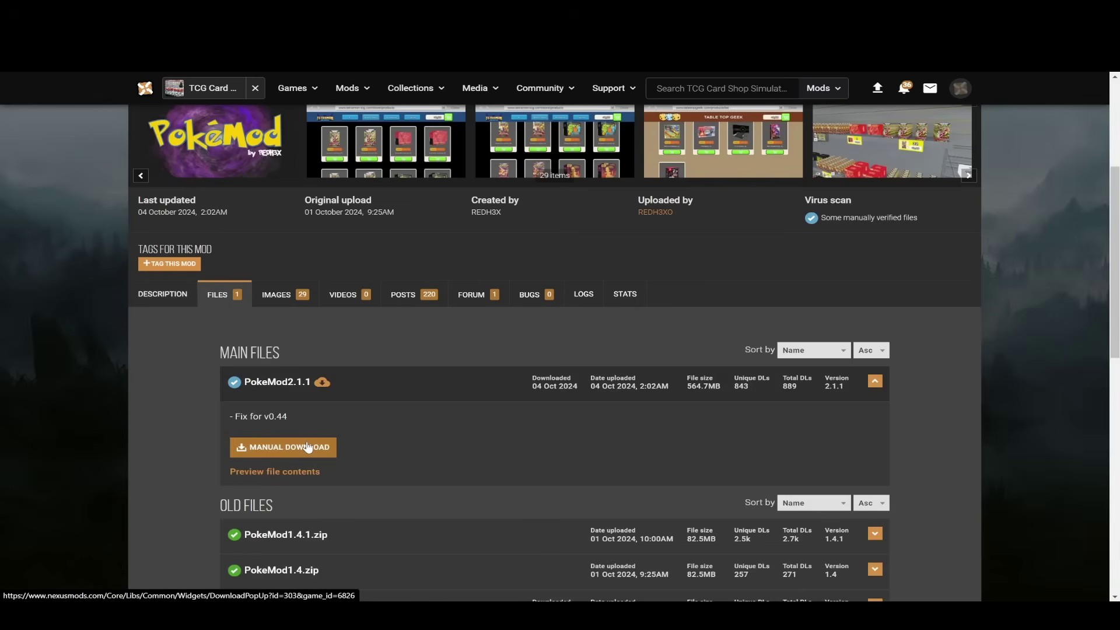
left_click(307, 447)
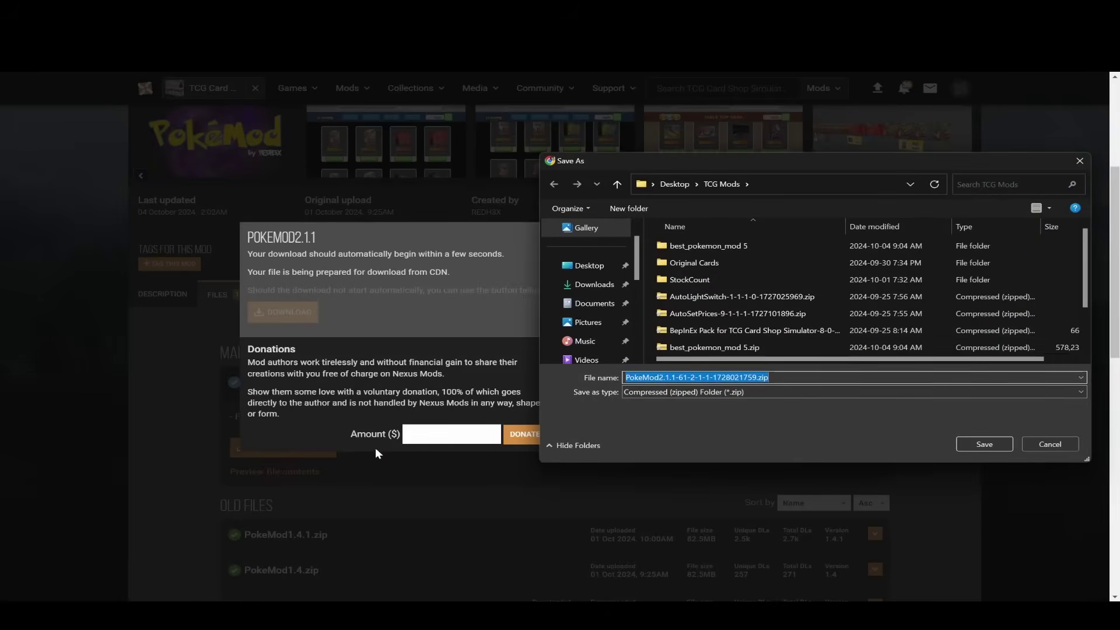
left_click_drag(788, 166, 589, 176)
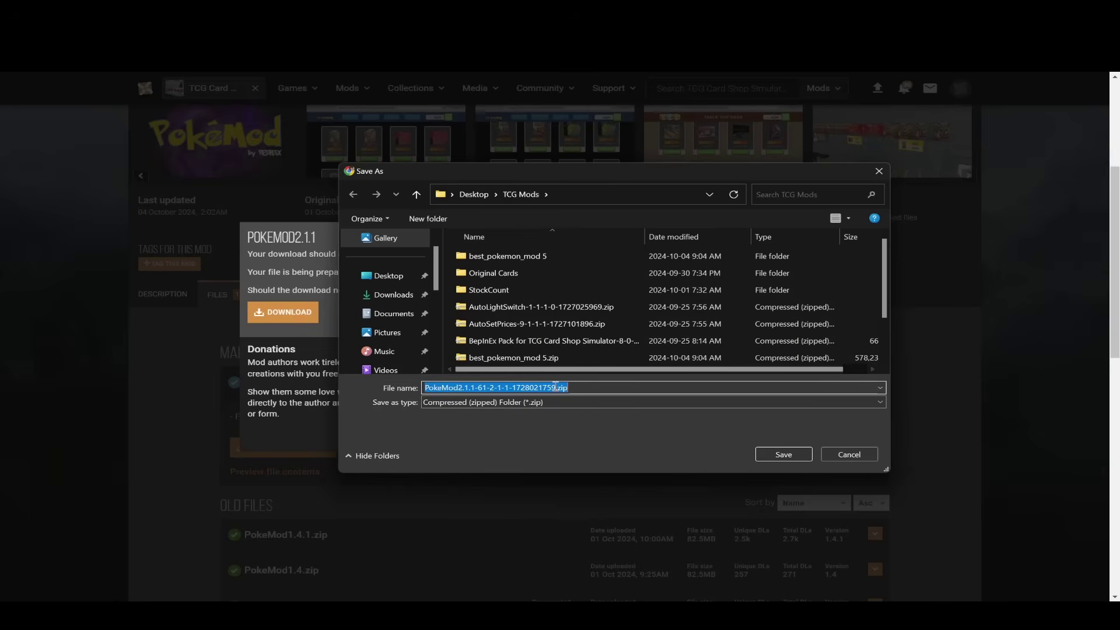
left_click_drag(555, 386, 553, 408)
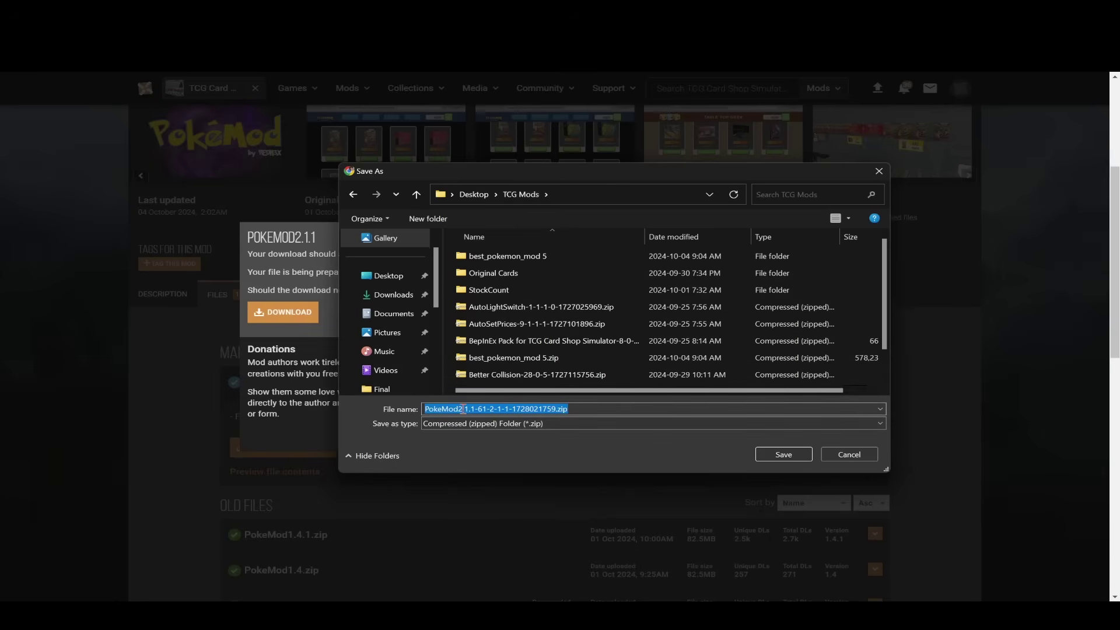
left_click(770, 454)
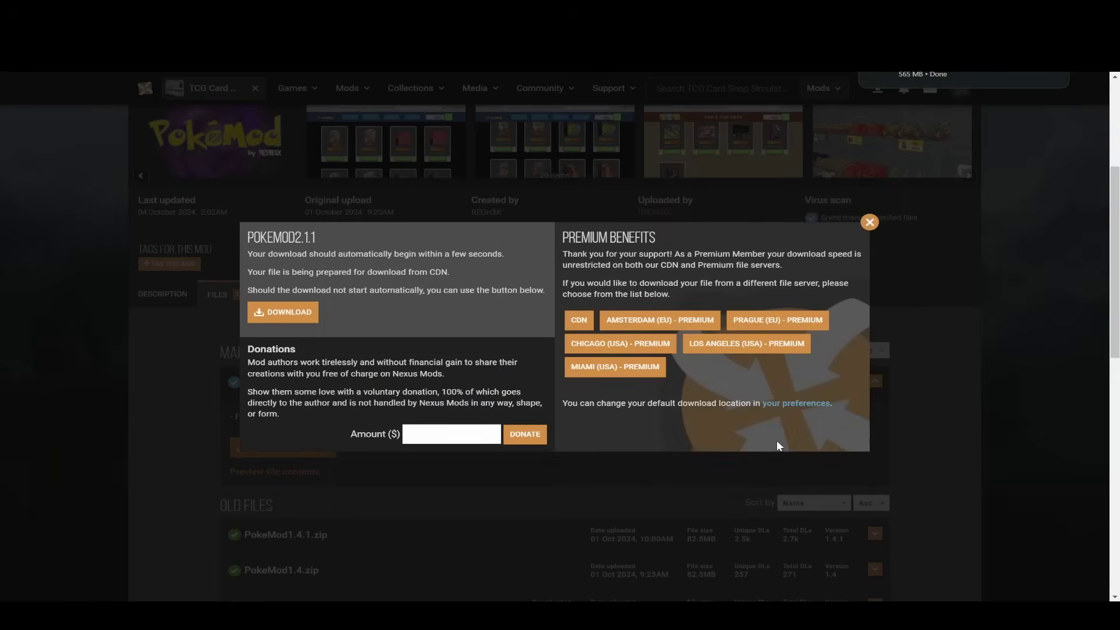
Extract the downloaded PokeMod2.1.1 zip into a destination folder renamed 'PokeMod Video Example'.
left_click(1043, 78)
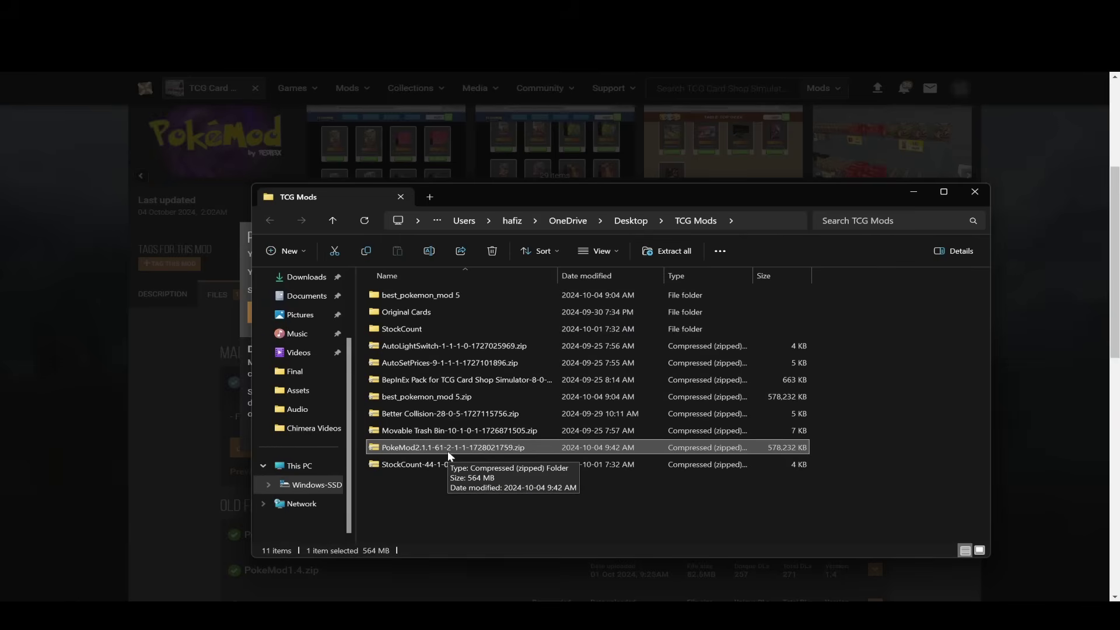
right_click(415, 450)
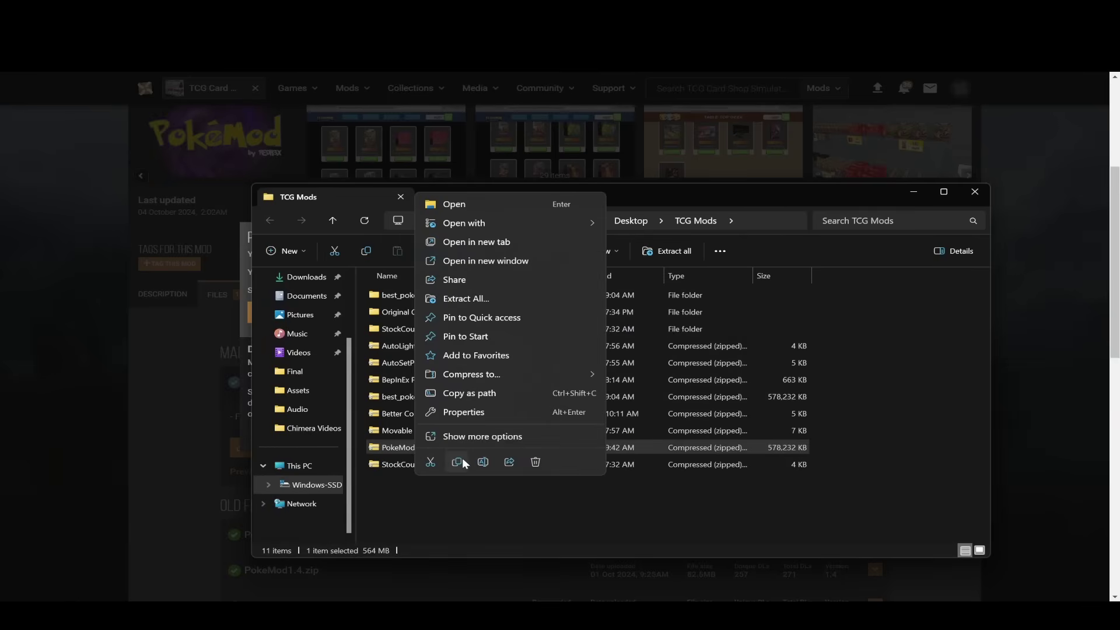
left_click(481, 300)
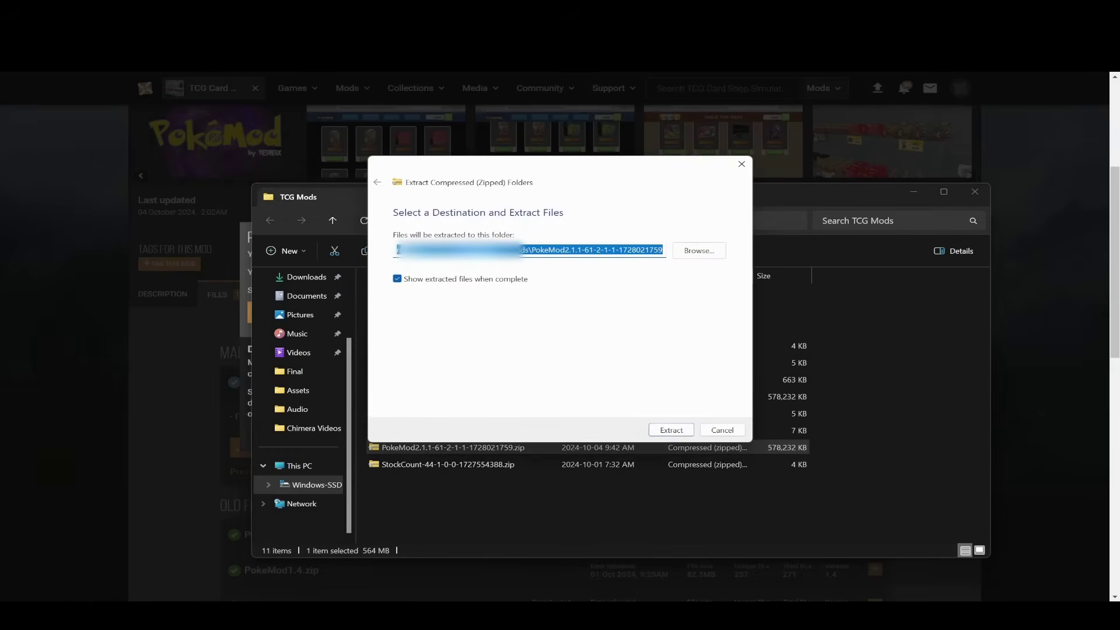
left_click(542, 250)
left_click_drag(566, 250, 746, 258)
key("BackSpace")
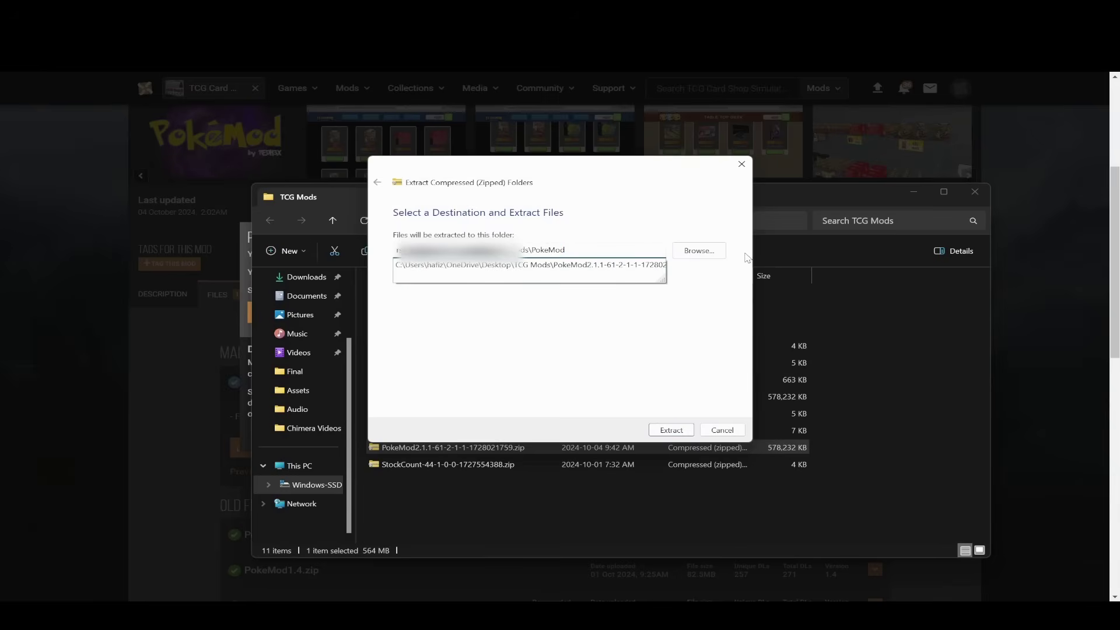
type("Video E")
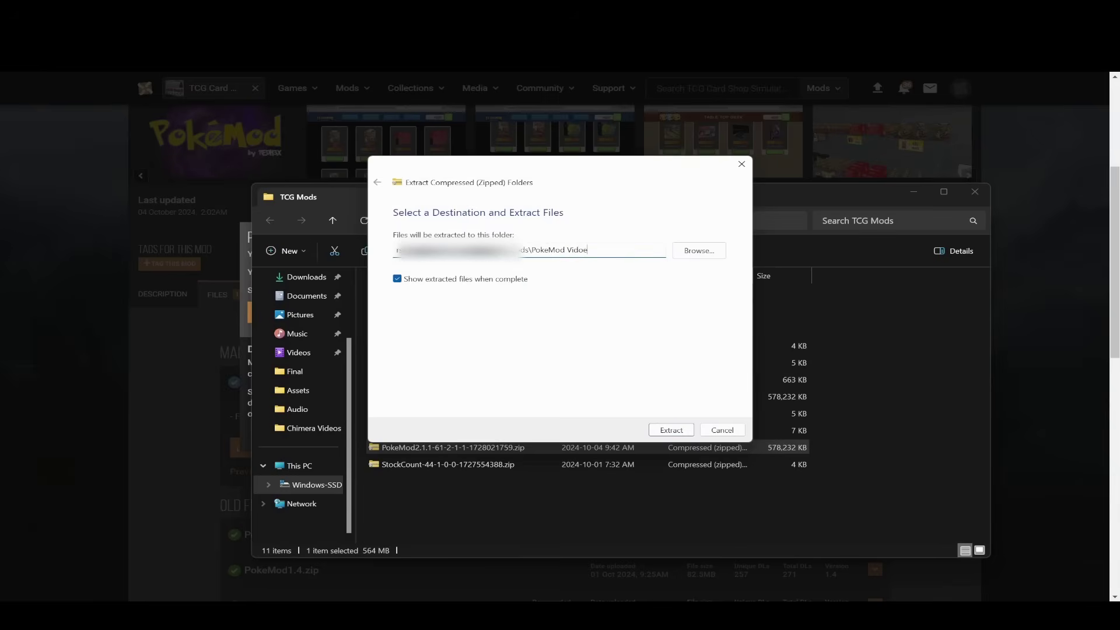
type("xample")
left_click(670, 429)
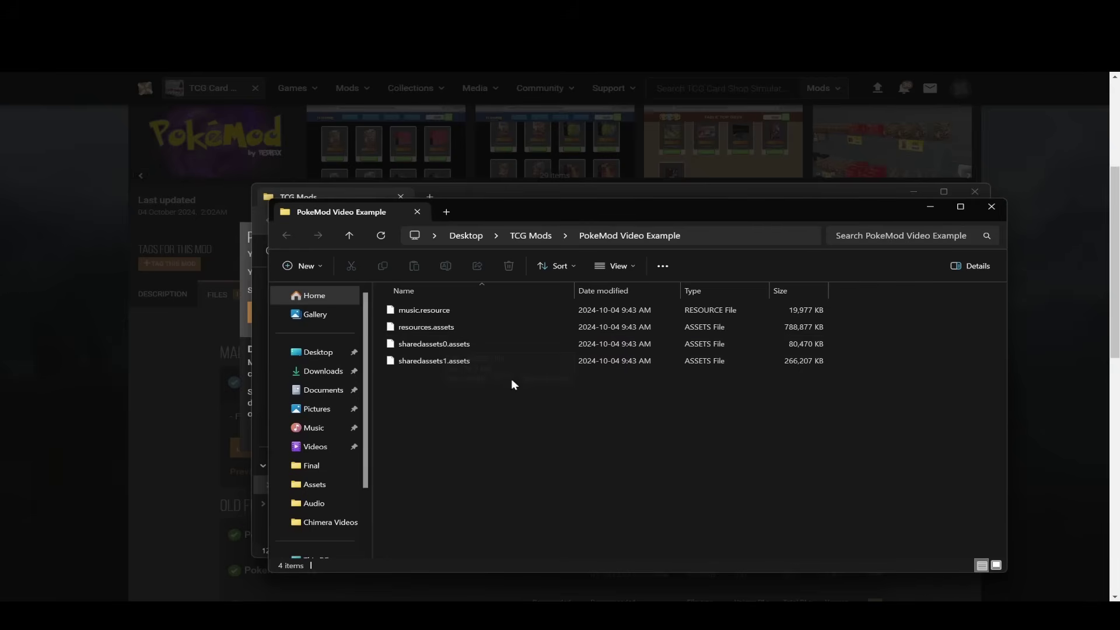
Open TCG Card Shop Simulator's game folder from the Steam library using Manage > Browse local files.
left_click(903, 612)
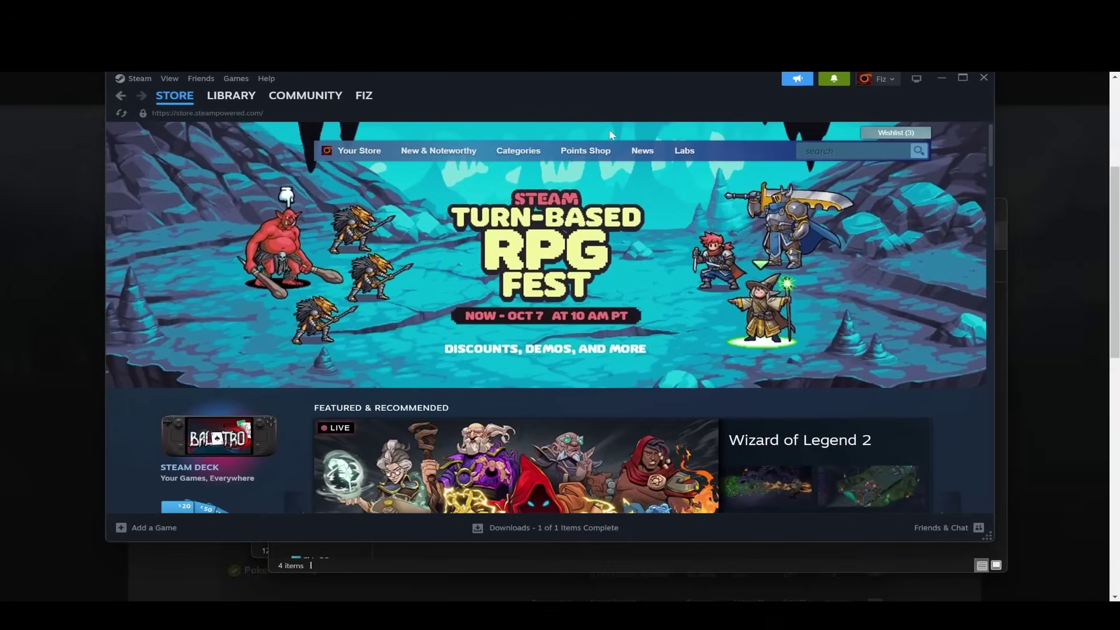
left_click(232, 96)
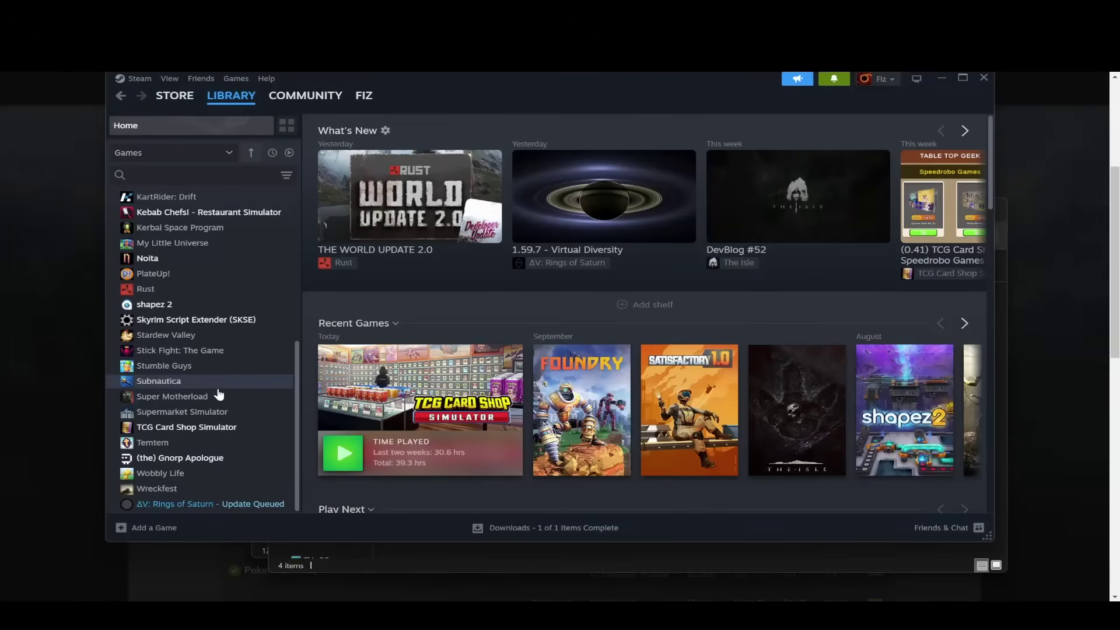
right_click(199, 431)
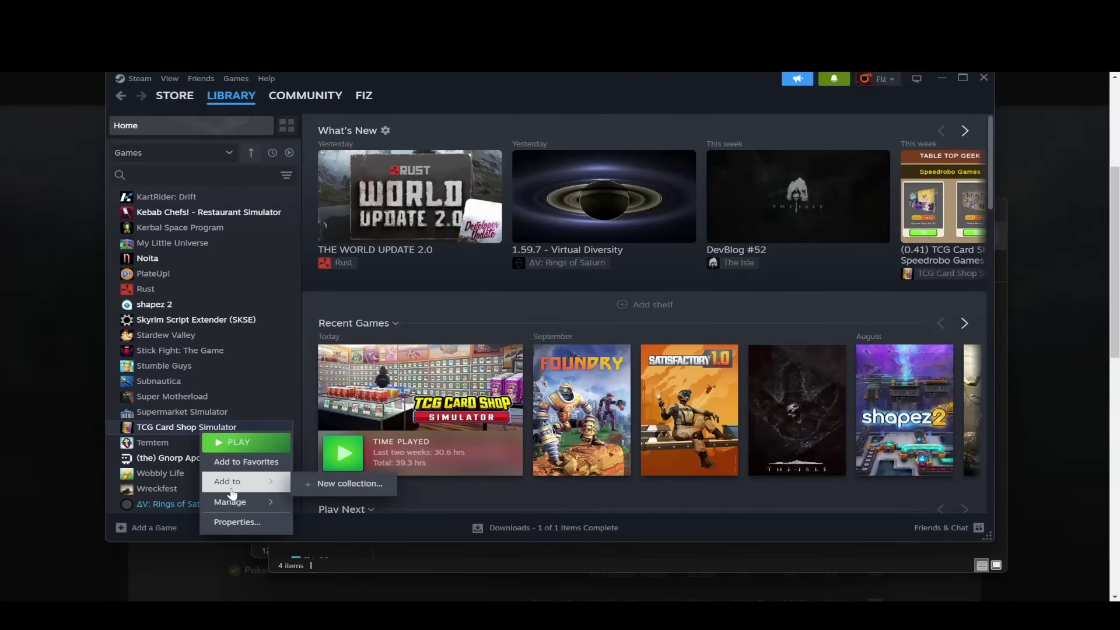
mouse_move(233, 502)
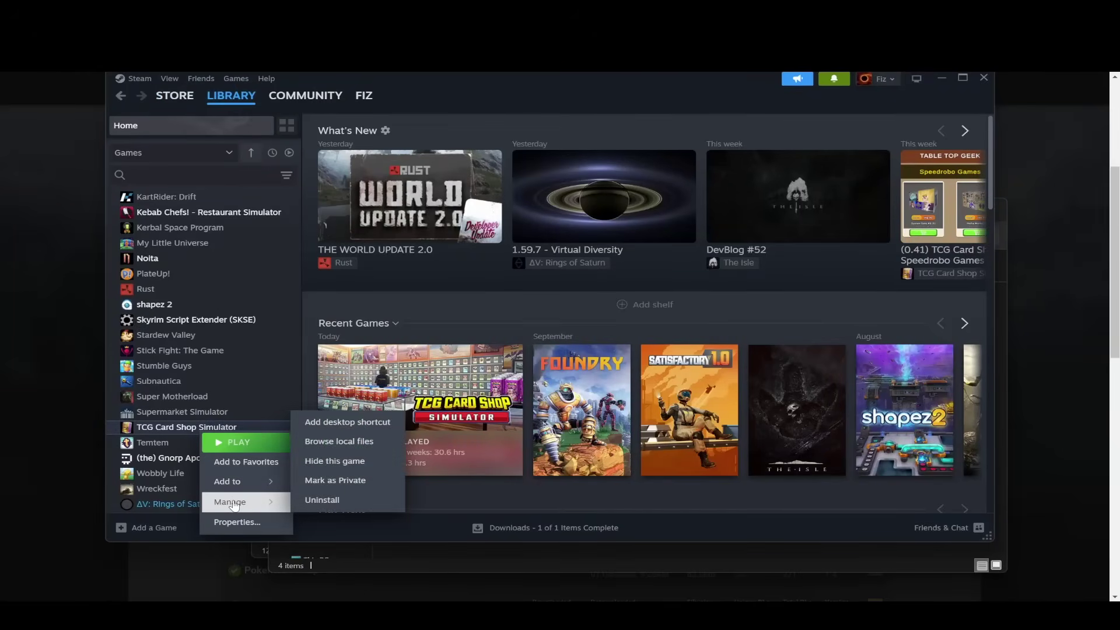
left_click(330, 442)
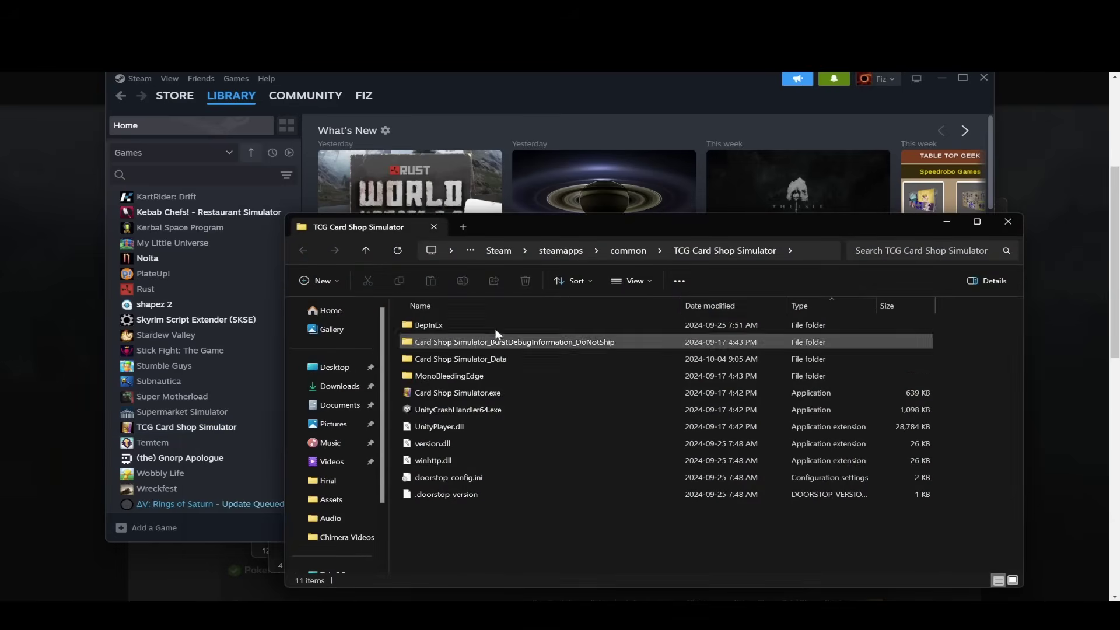
Open the Card Shop Simulator_Data folder in the game directory and look through its 24 items.
left_click_drag(583, 220, 498, 147)
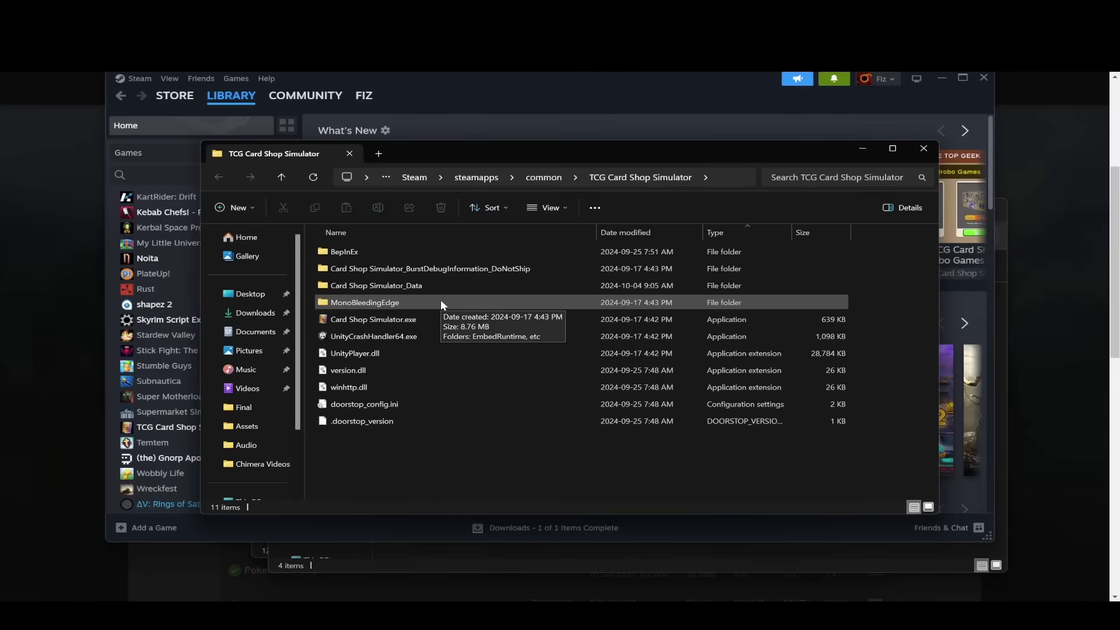
left_click(413, 287)
double_click(416, 287)
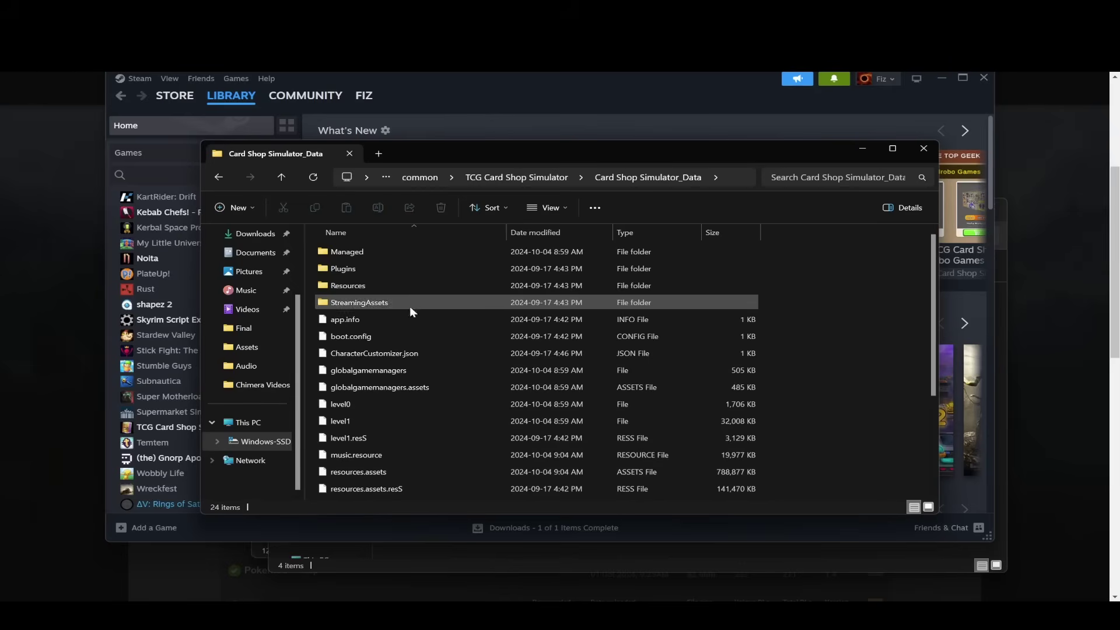
scroll(408, 311, "down", 2)
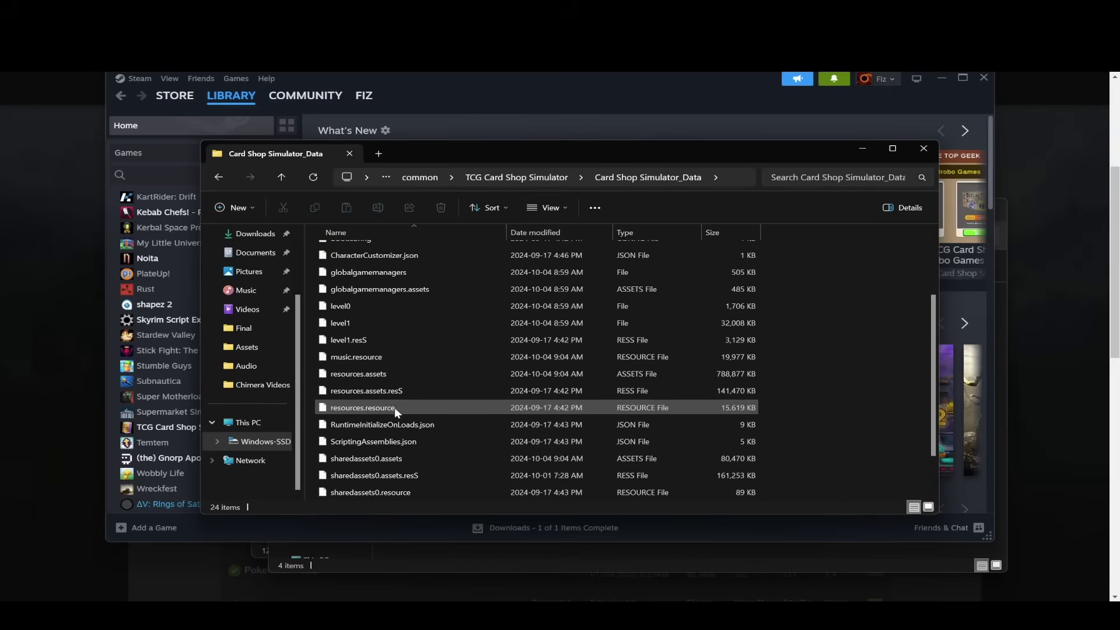
scroll(394, 414, "down", 1)
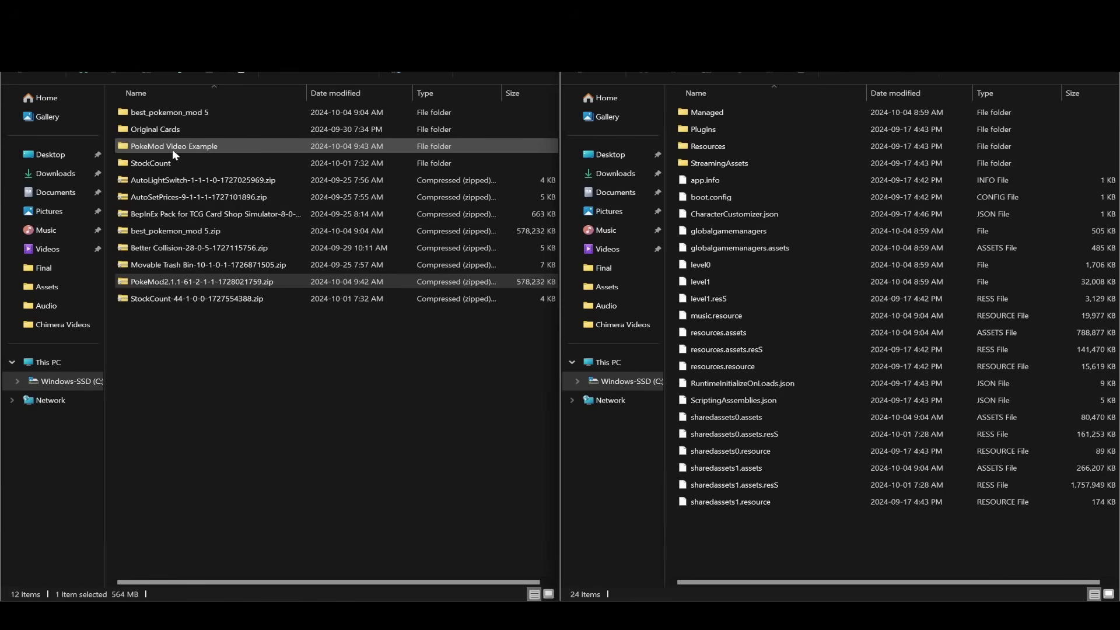
Select music.resource, resources.assets, sharedassets0.assets and sharedassets1.assets inside PokeMod Video Example.
left_click(173, 149)
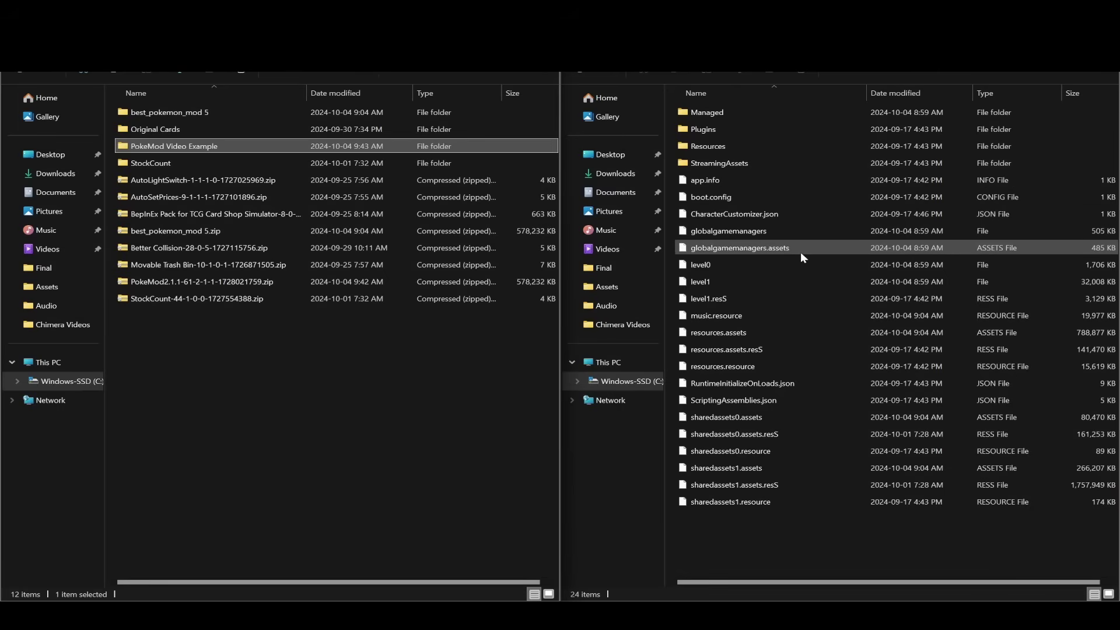
double_click(182, 151)
left_click_drag(207, 186, 173, 115)
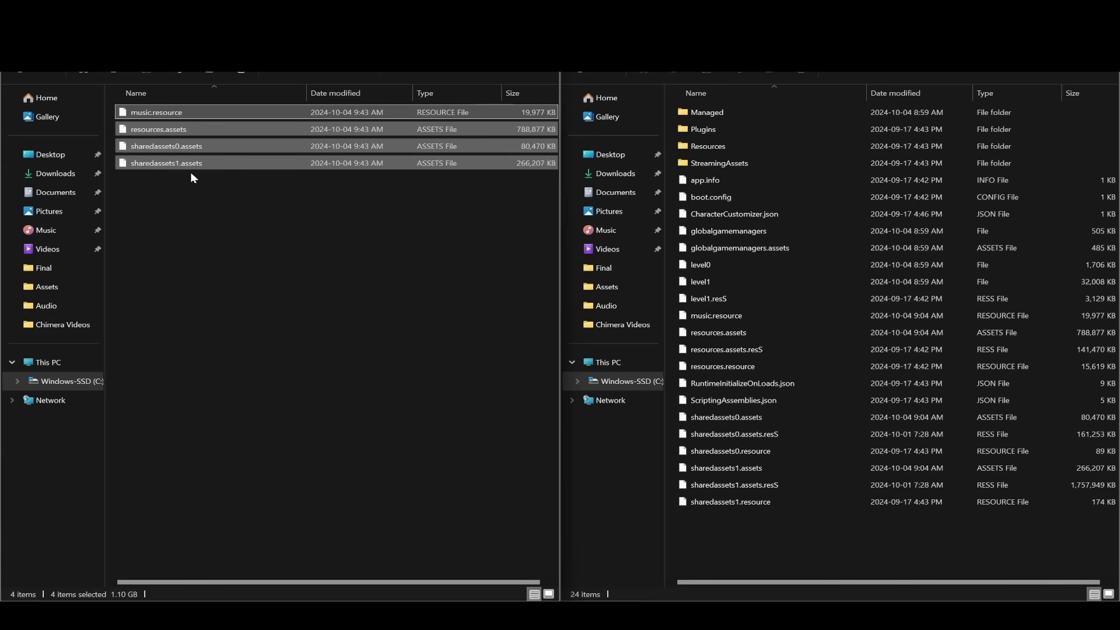
Copy the four mod files into Card Shop Simulator_Data, replacing the game's original files.
left_click_drag(181, 167, 800, 535)
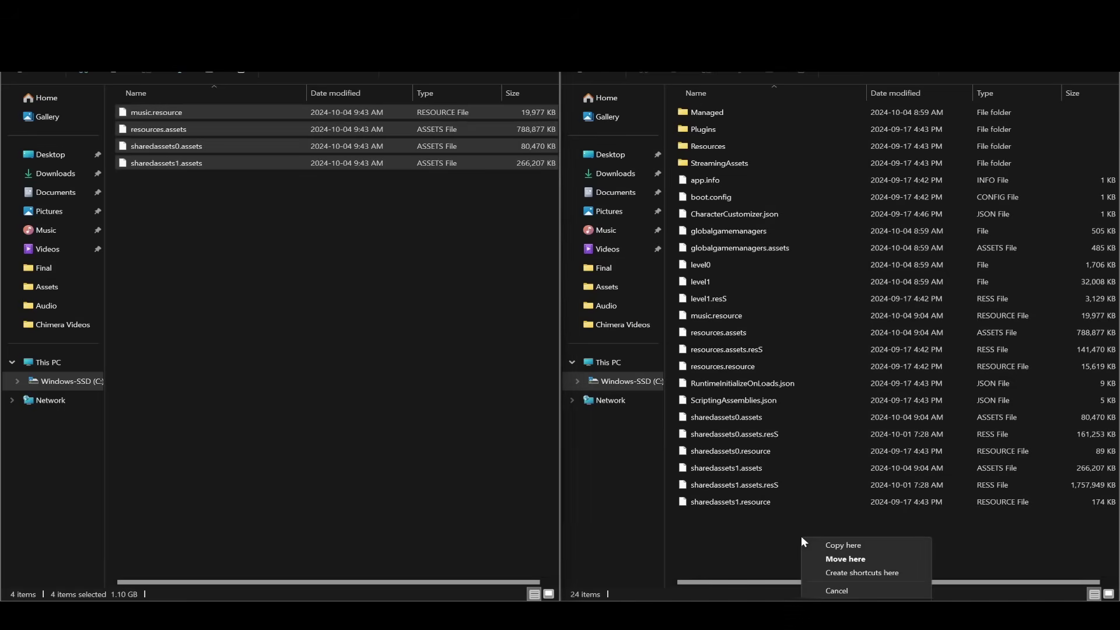
left_click(829, 550)
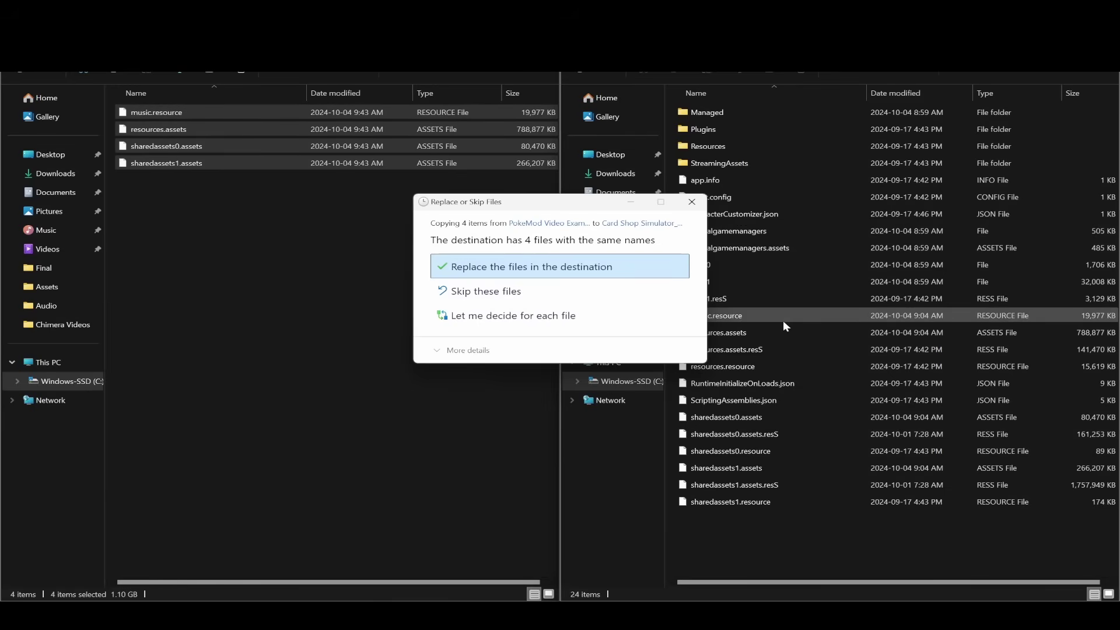
left_click(532, 269)
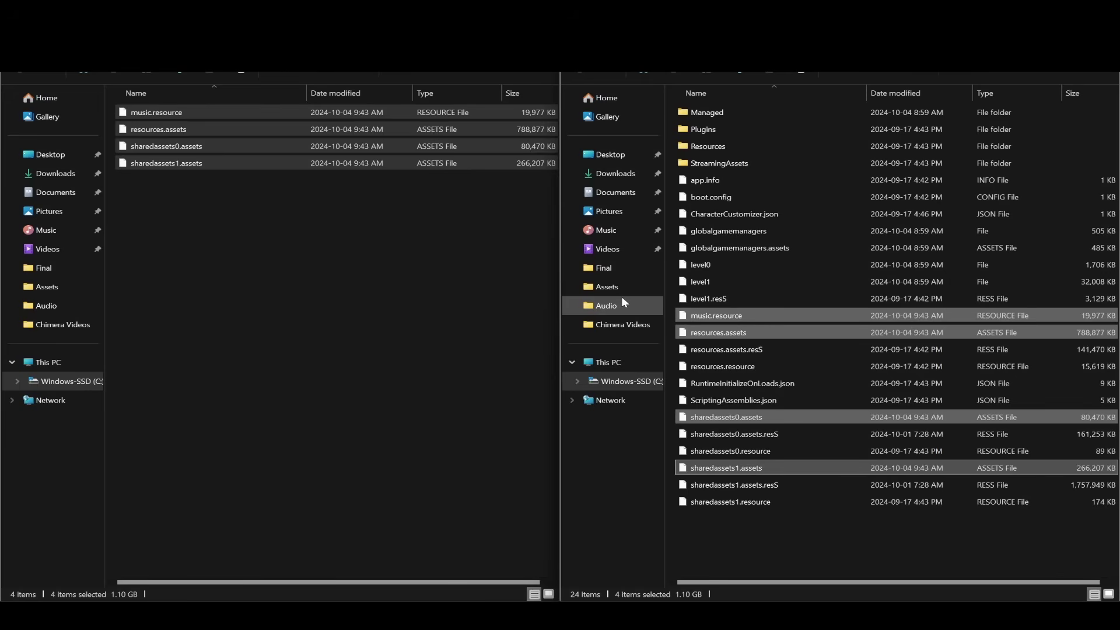
Open the Early access build 0.44 patch notes on TCG Card Shop Simulator's Steam page.
mouse_move(705, 615)
left_click(706, 554)
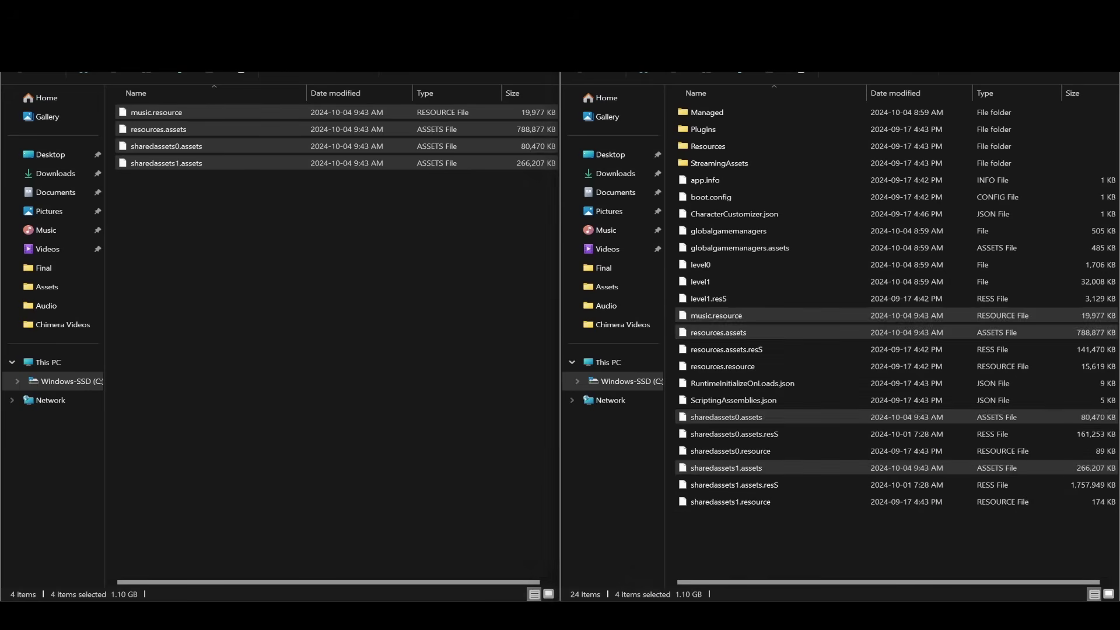
left_click(422, 393)
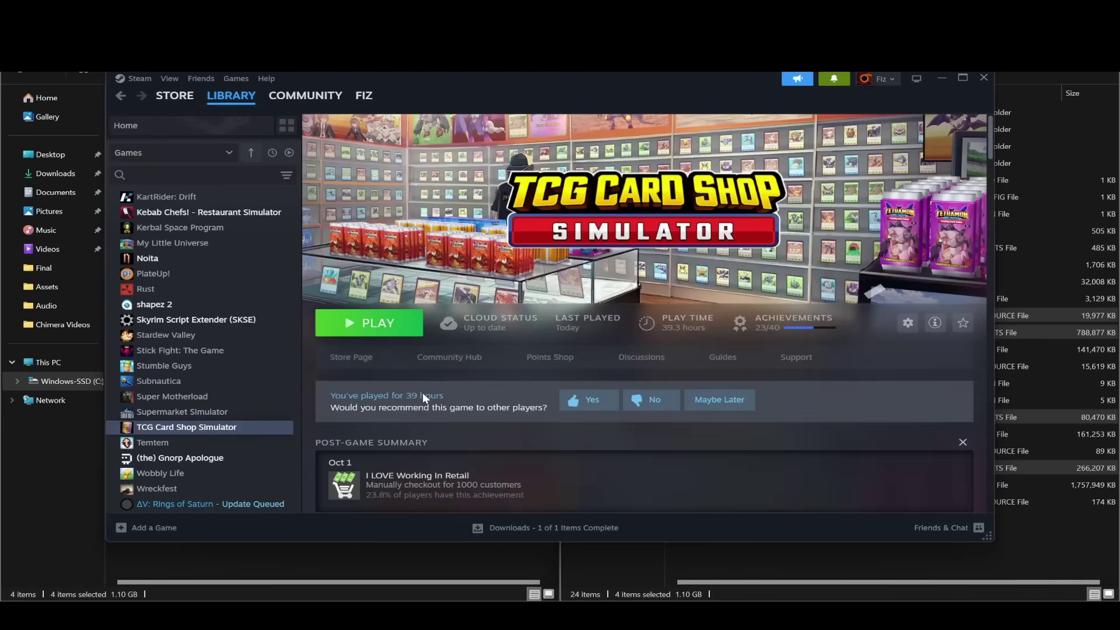
scroll(427, 403, "down", 1)
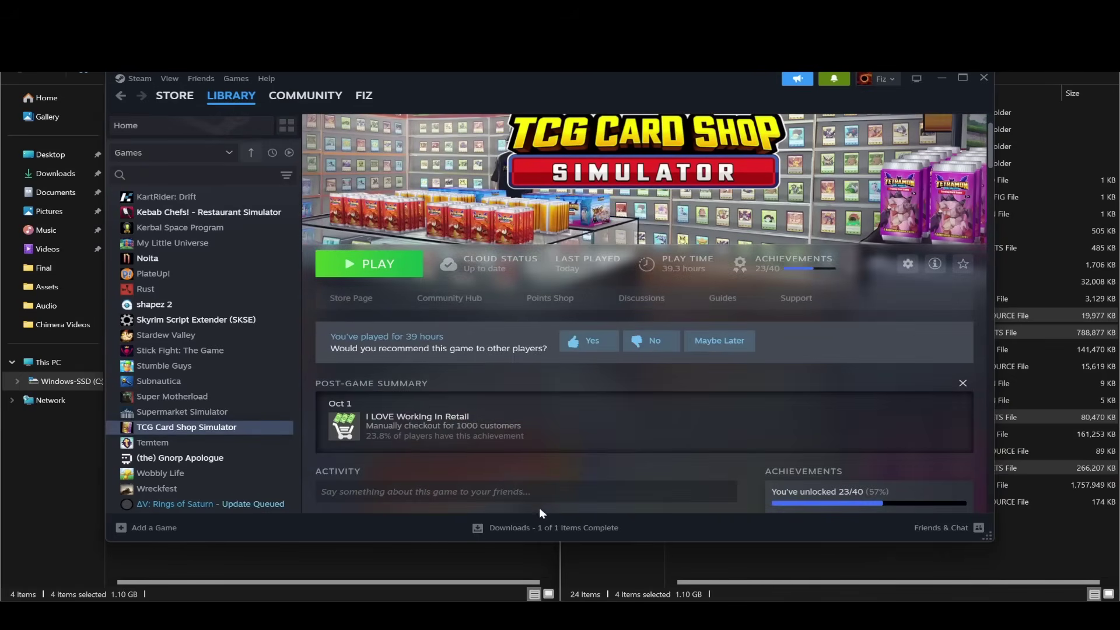
scroll(514, 443, "down", 1)
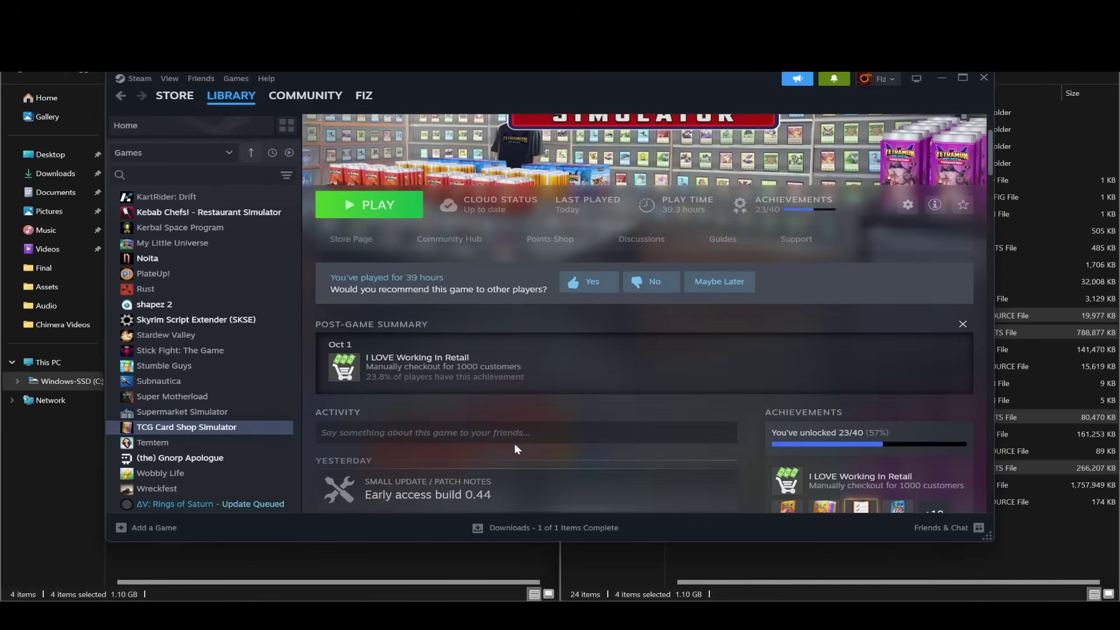
scroll(514, 443, "down", 2)
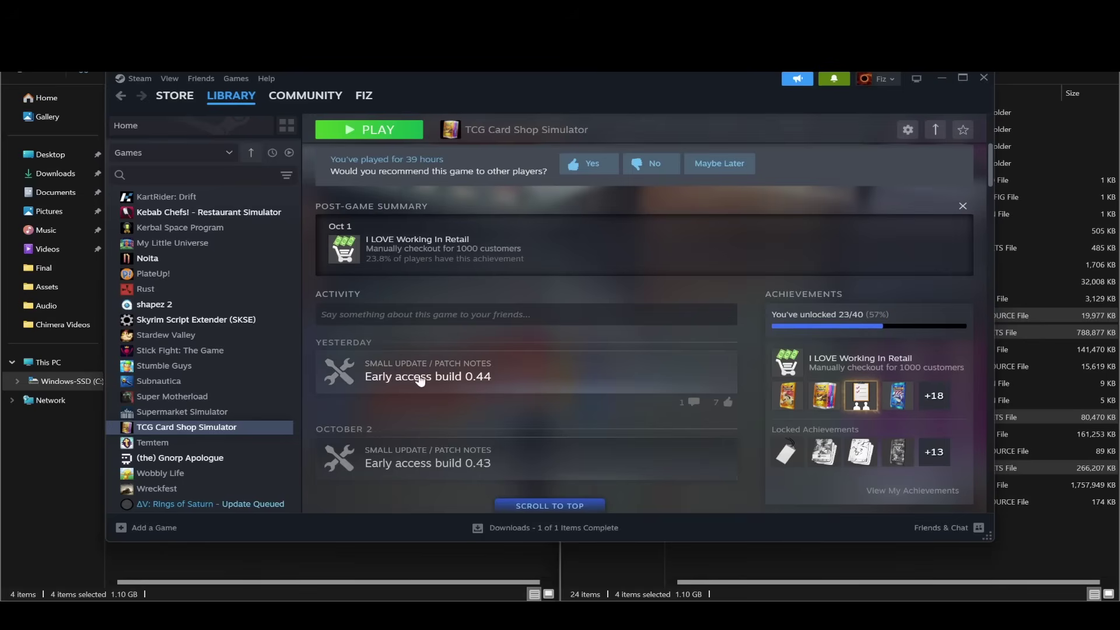
left_click(493, 382)
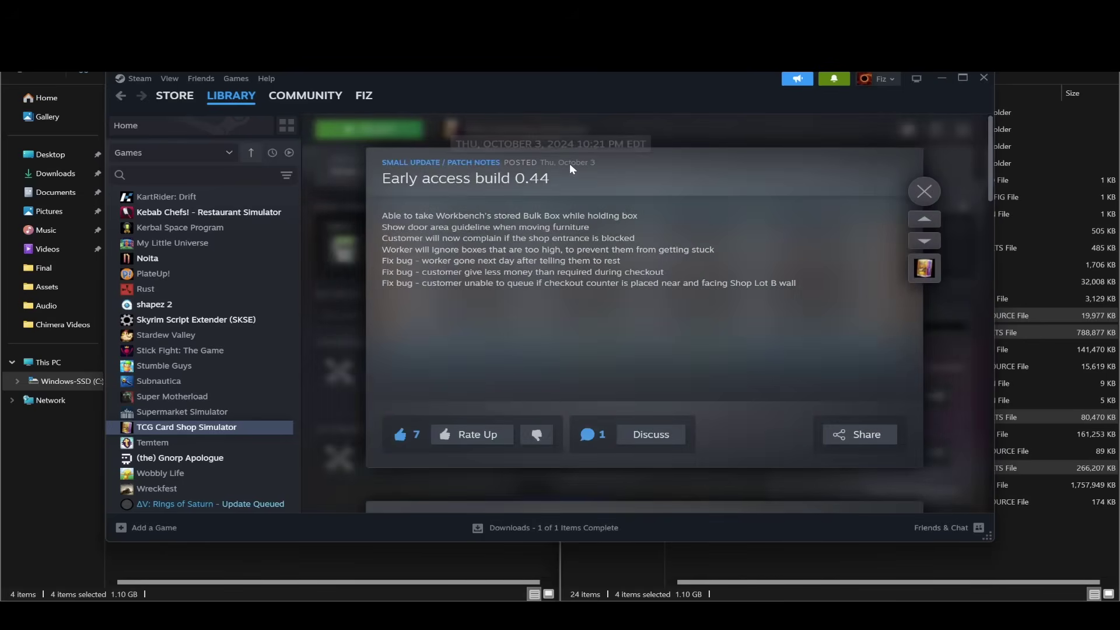